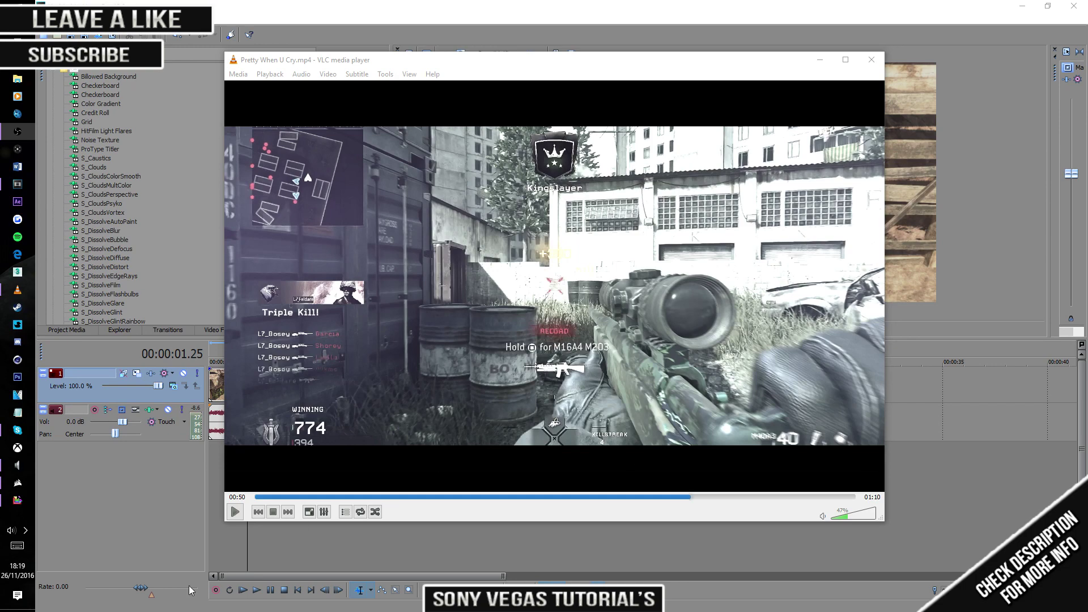
- Watch the colour-shifted example in VLC from 00:52, then return to Sony Vegas Pro
left_click(235, 511)
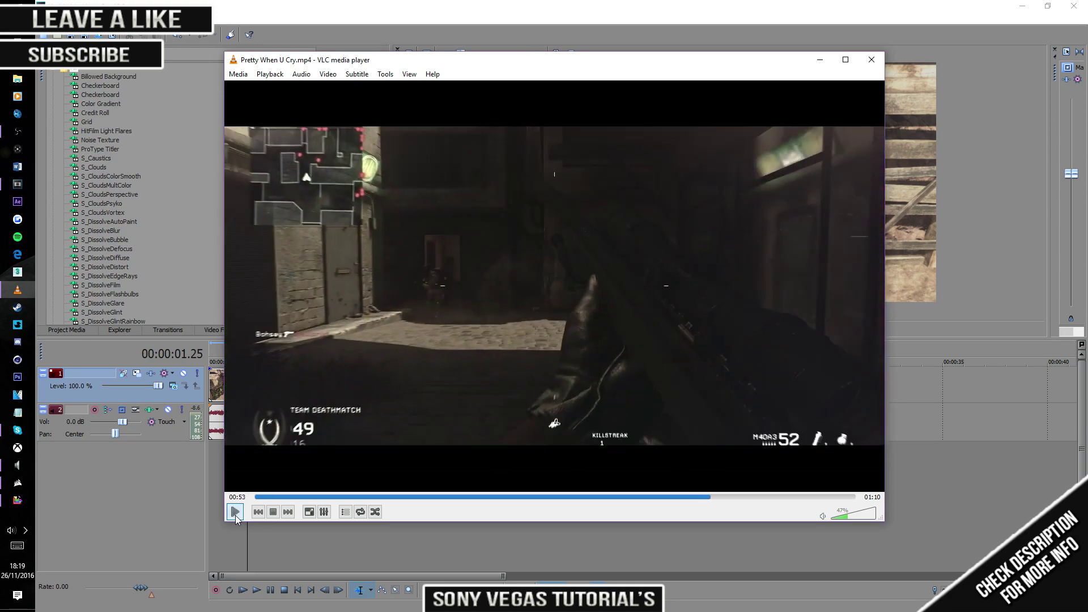
left_click(705, 497)
left_click(235, 512)
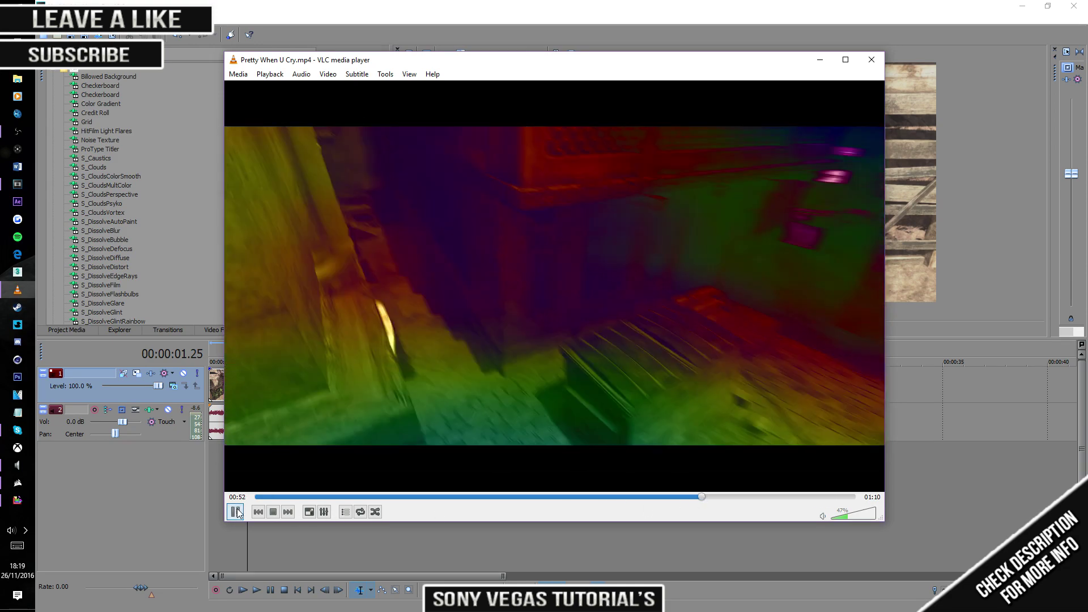
left_click(235, 512)
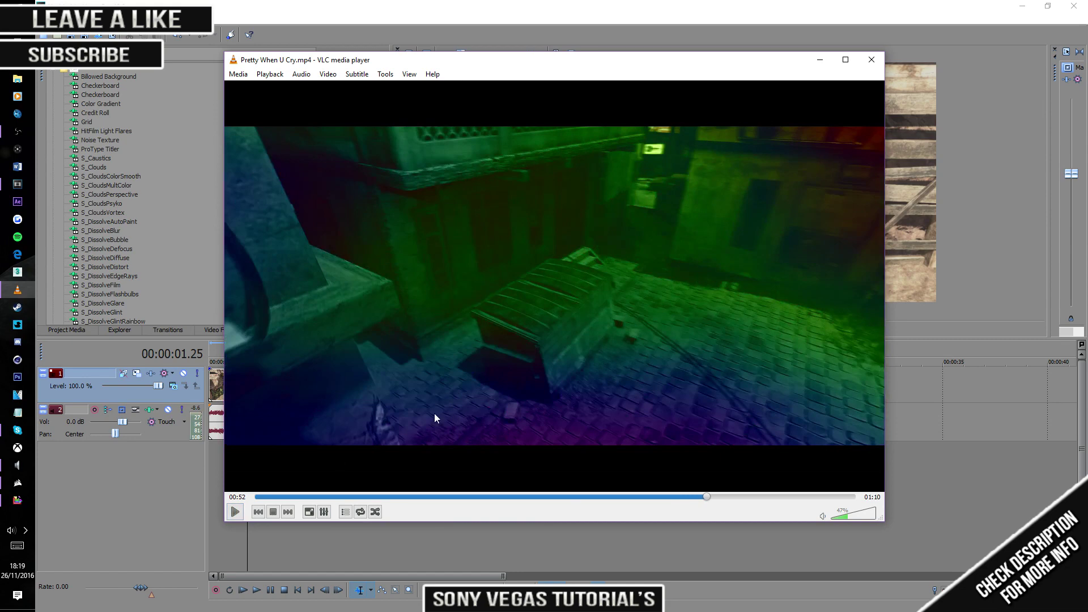
left_click(198, 322)
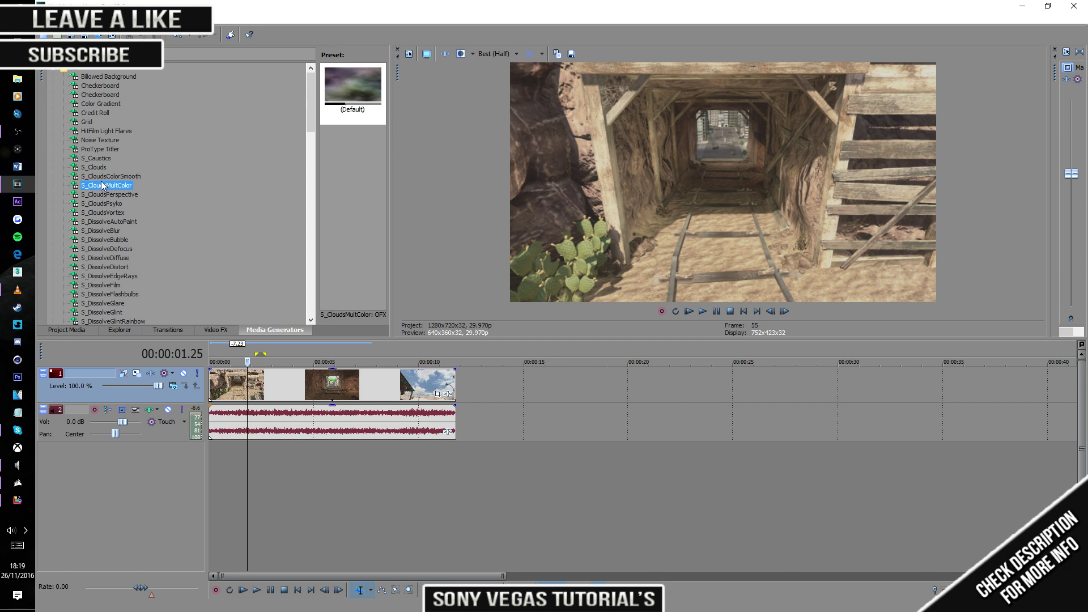
- Compare S_CloudsPerspective and S_CloudsMultColor, then pick the S_CloudsColorSmooth generator
left_click(106, 195)
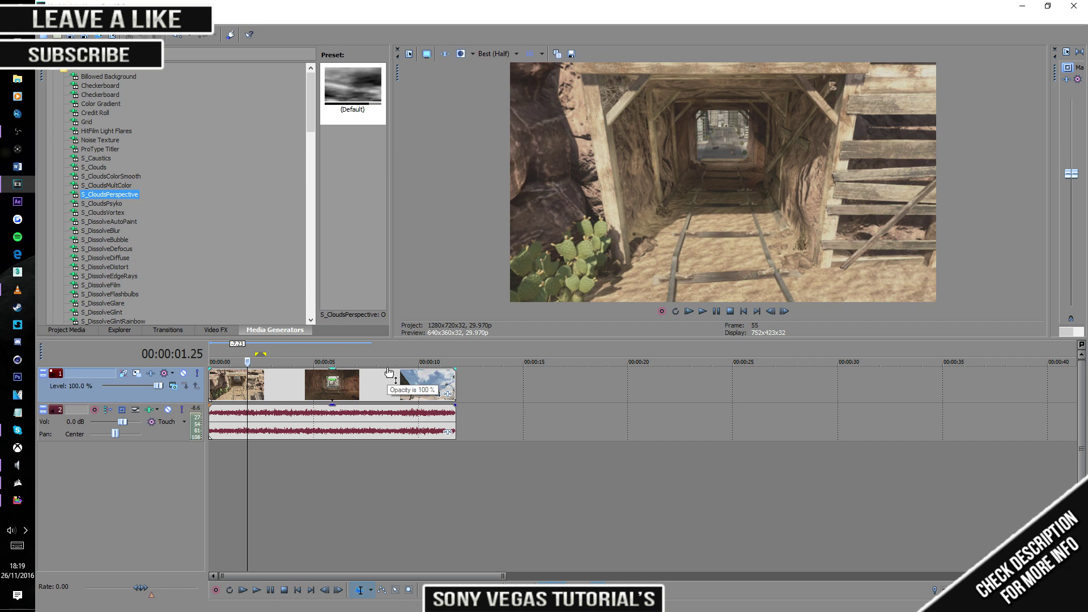
left_click(111, 186)
left_click(112, 176)
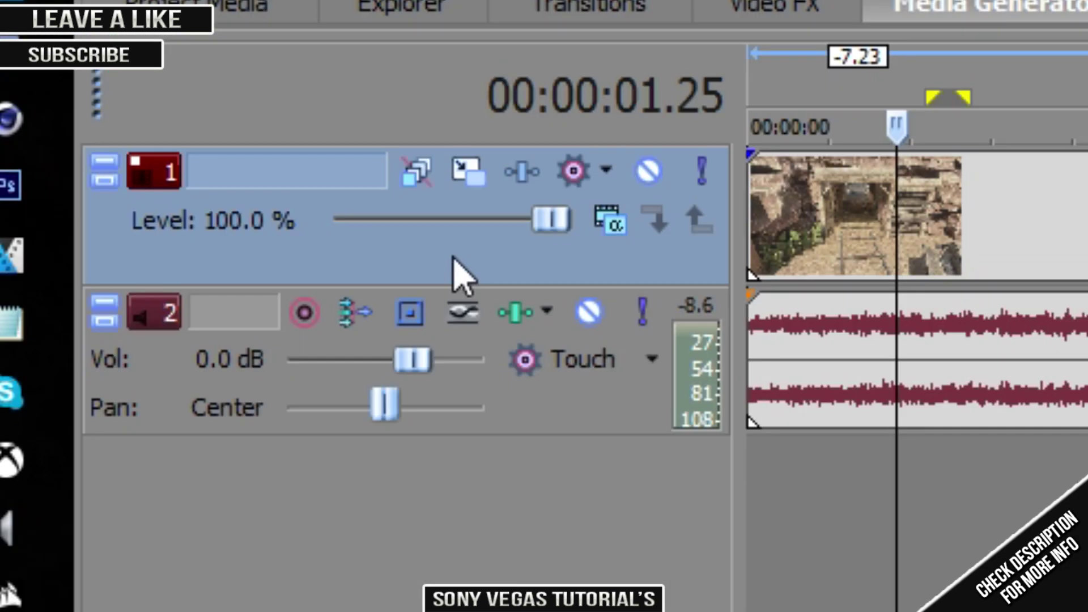
- Insert a new empty video track at the top of the timeline
right_click(134, 400)
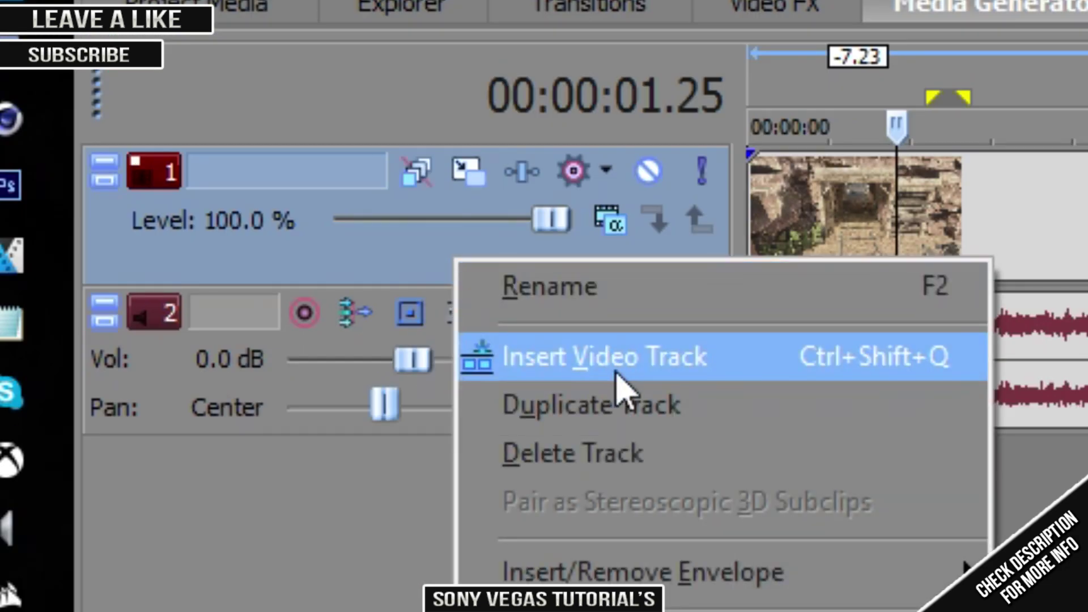
left_click(615, 372)
left_click_drag(369, 344, 515, 344)
left_click(452, 341)
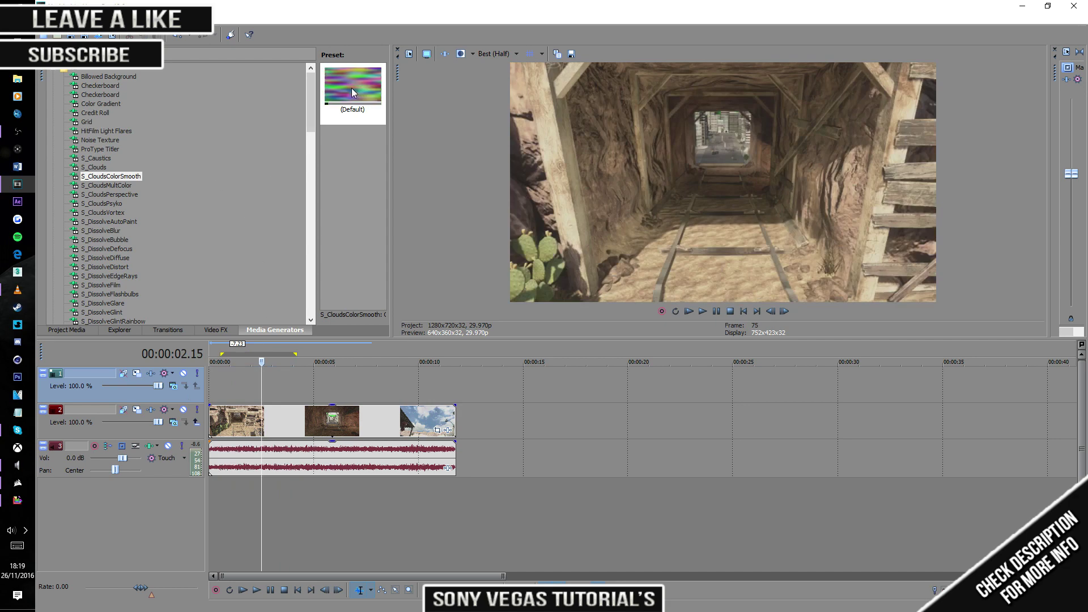
- Preview the default S_CloudsColorSmooth preset and drop it onto the new track 1
left_click(353, 85)
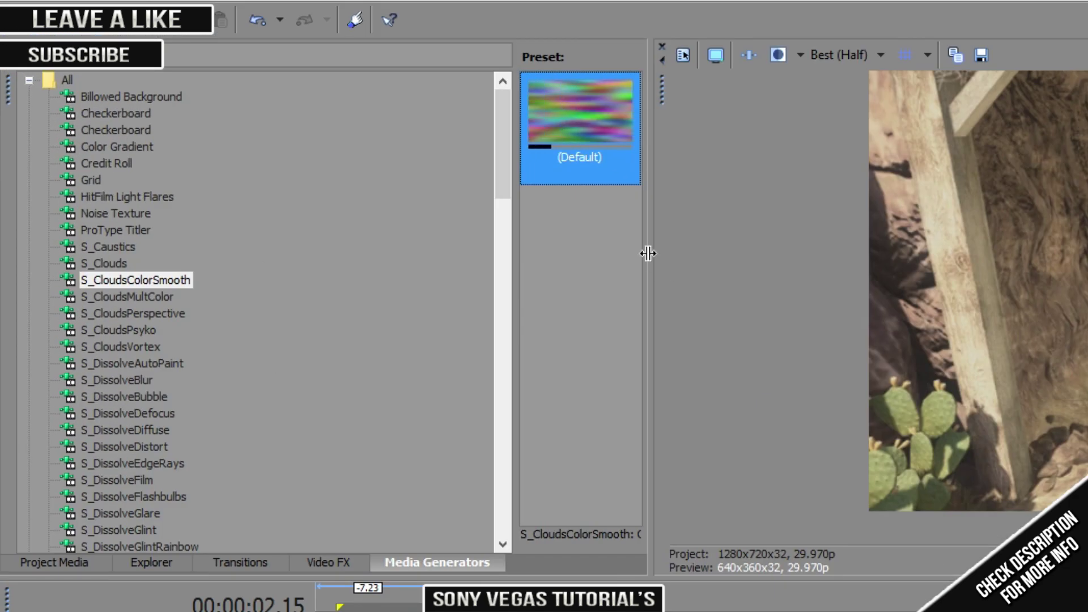
left_click_drag(648, 253, 916, 273)
left_click(580, 204)
left_click(536, 140)
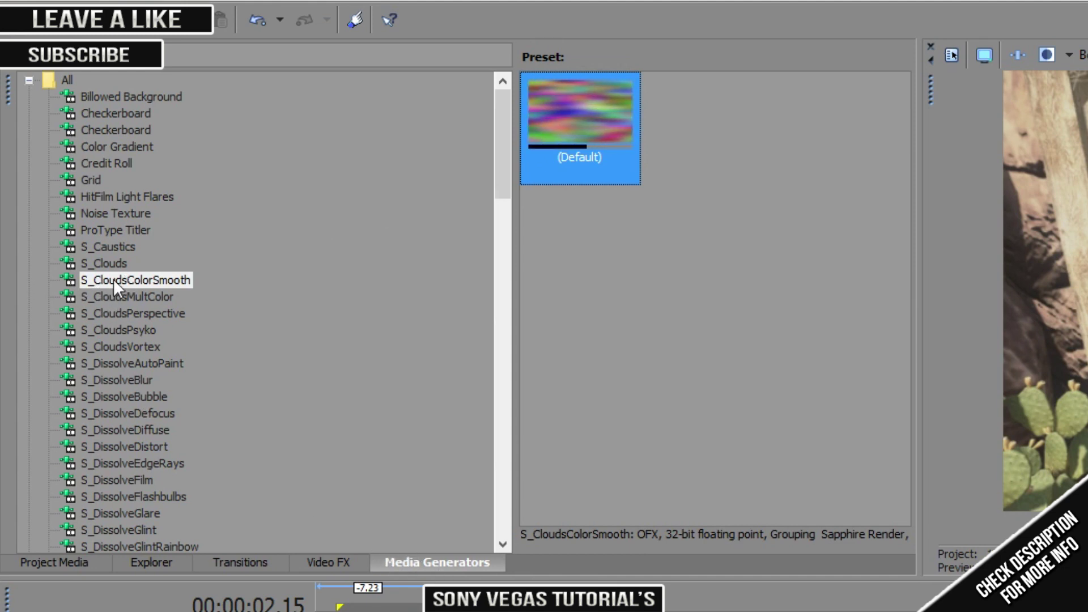
left_click(583, 244)
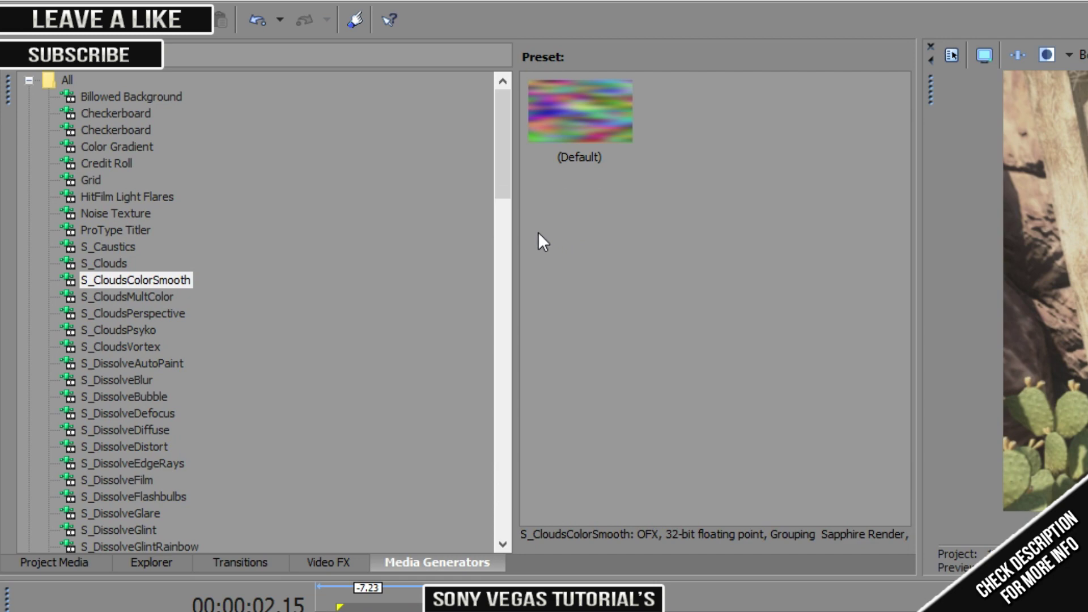
left_click_drag(540, 132, 281, 383)
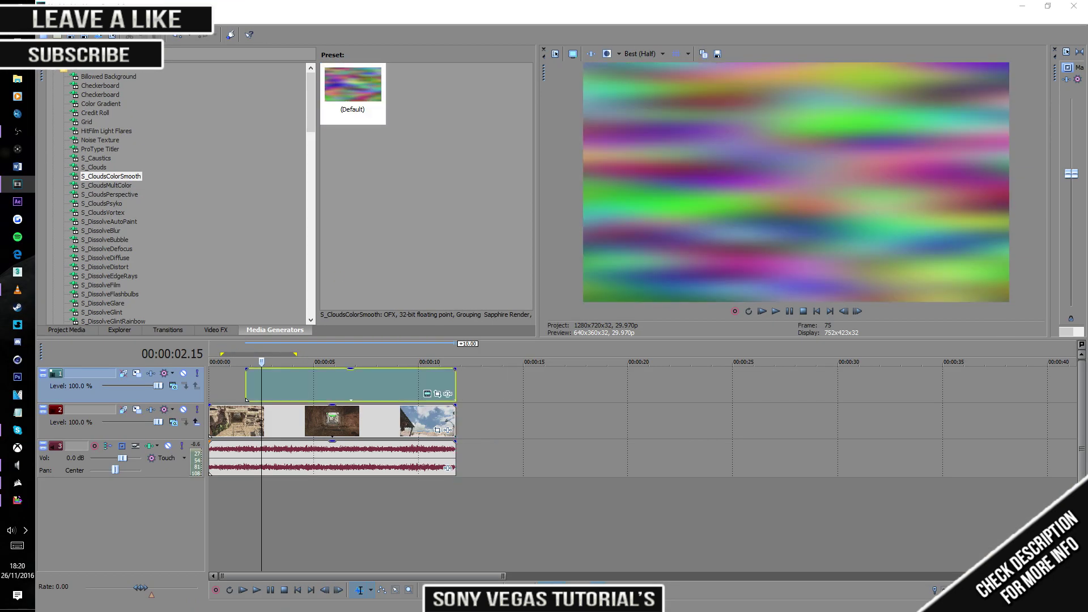
left_click_drag(533, 50, 307, 67)
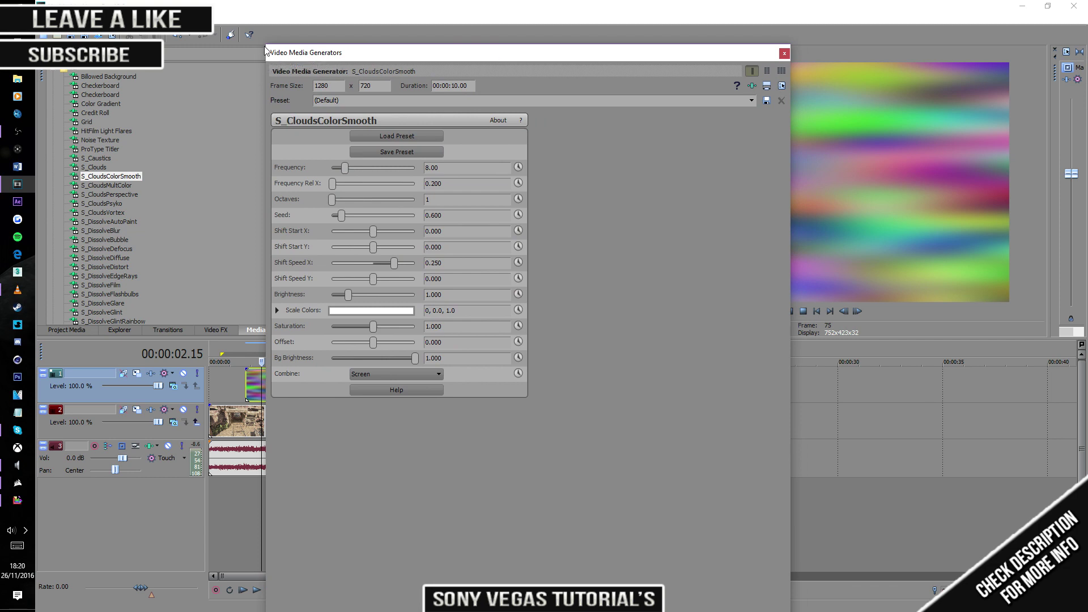
- Move the generator settings window below the preview and park the playhead at 00:00:04.15
left_click_drag(264, 43, 451, 101)
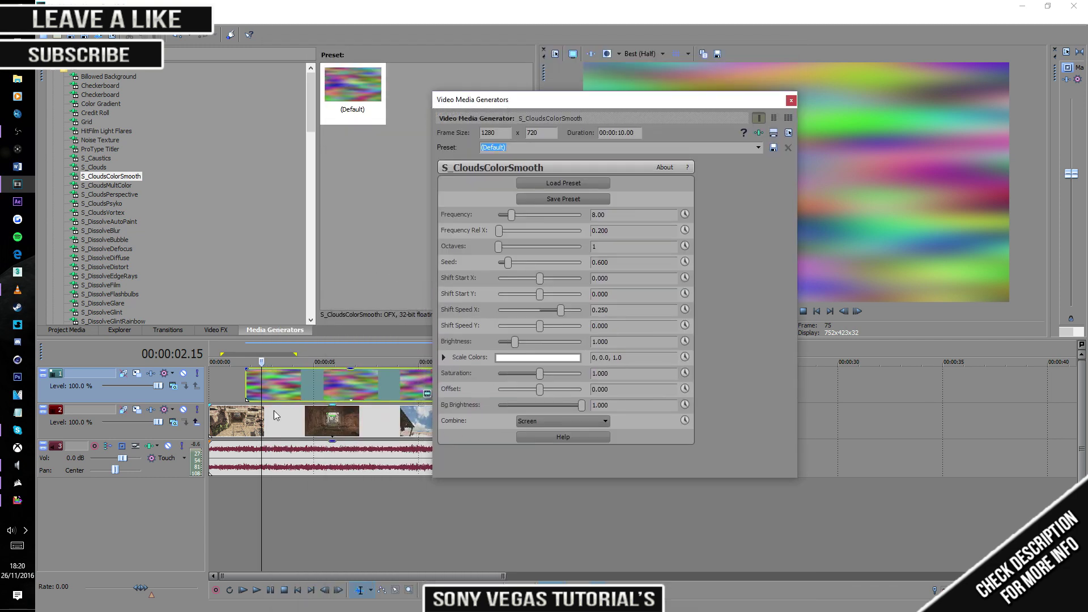
left_click(279, 384)
left_click(304, 389)
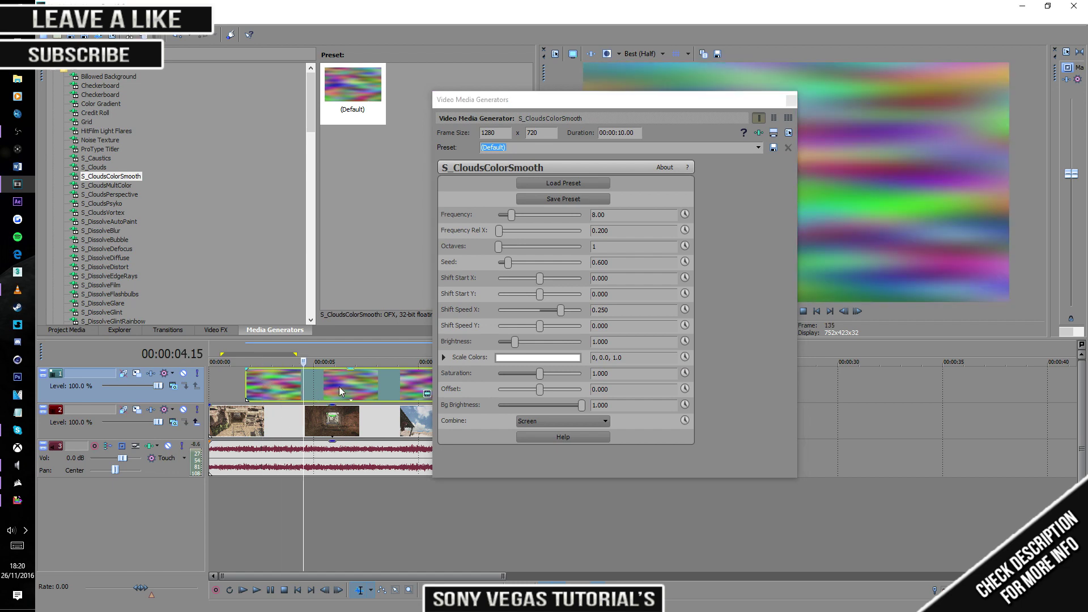
left_click_drag(688, 102, 775, 349)
- Trim the clouds clip to start at 00:00:00 and end before the gameplay clip
left_click_drag(246, 387, 211, 384)
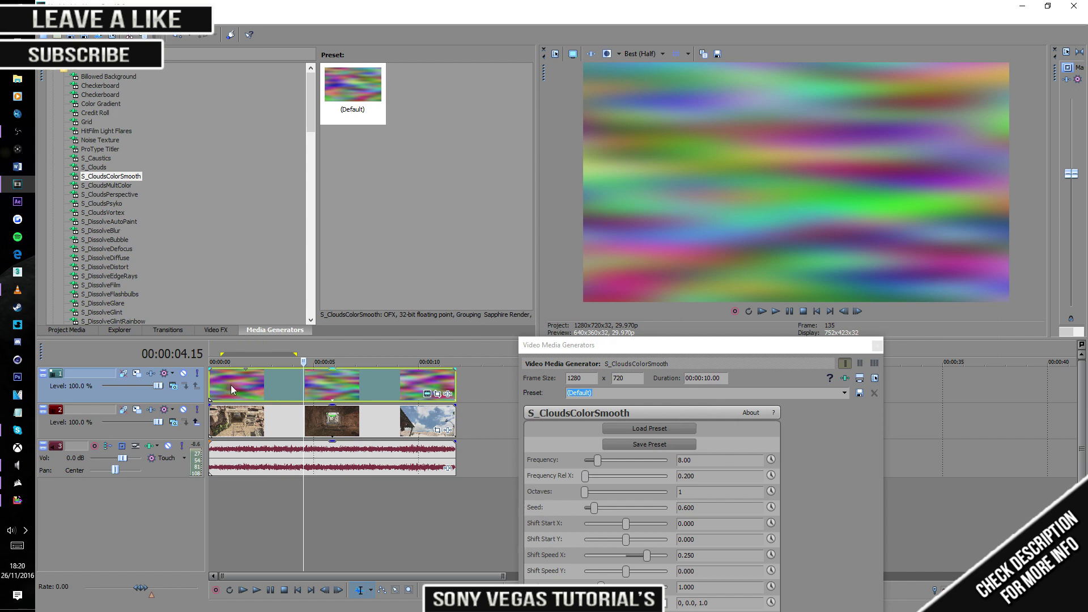
mouse_move(455, 390)
left_mouse_down()
mouse_move(418, 390)
mouse_move(455, 390)
left_mouse_up()
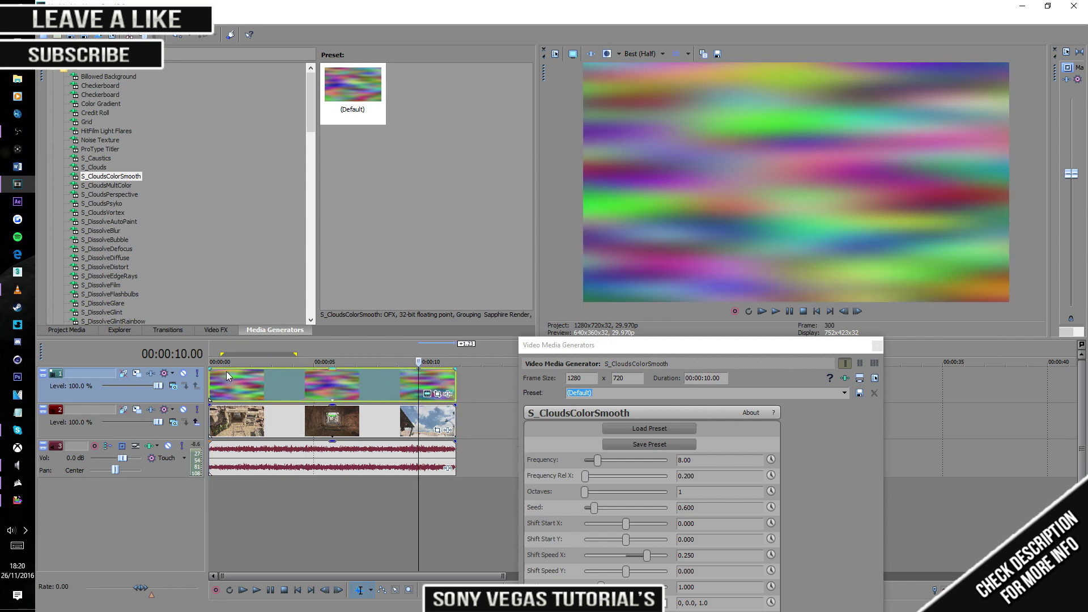
left_click(210, 387)
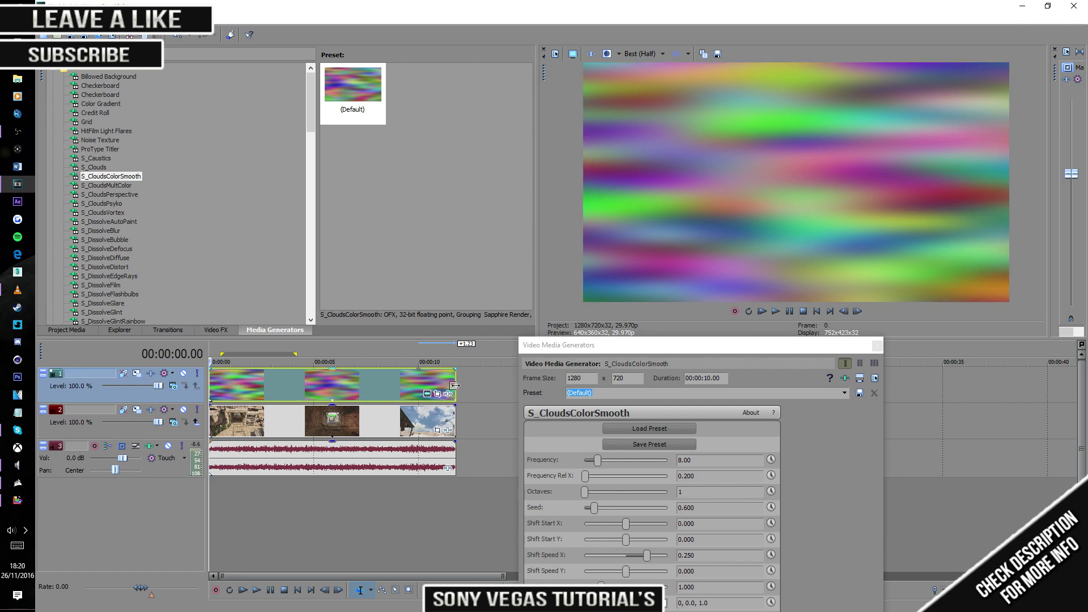
left_click_drag(455, 387, 419, 389)
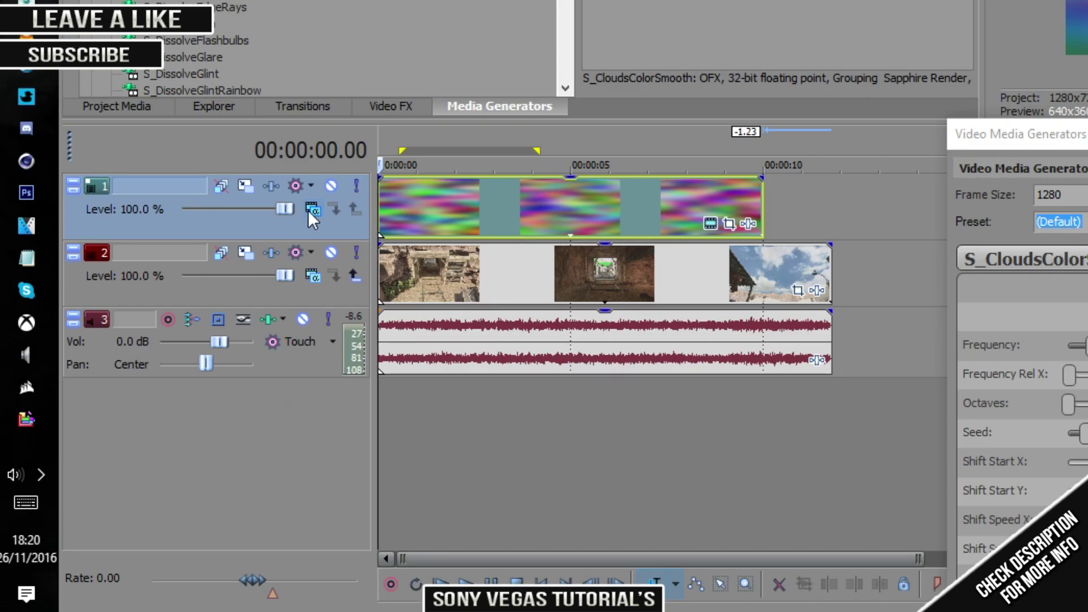
left_click(311, 211)
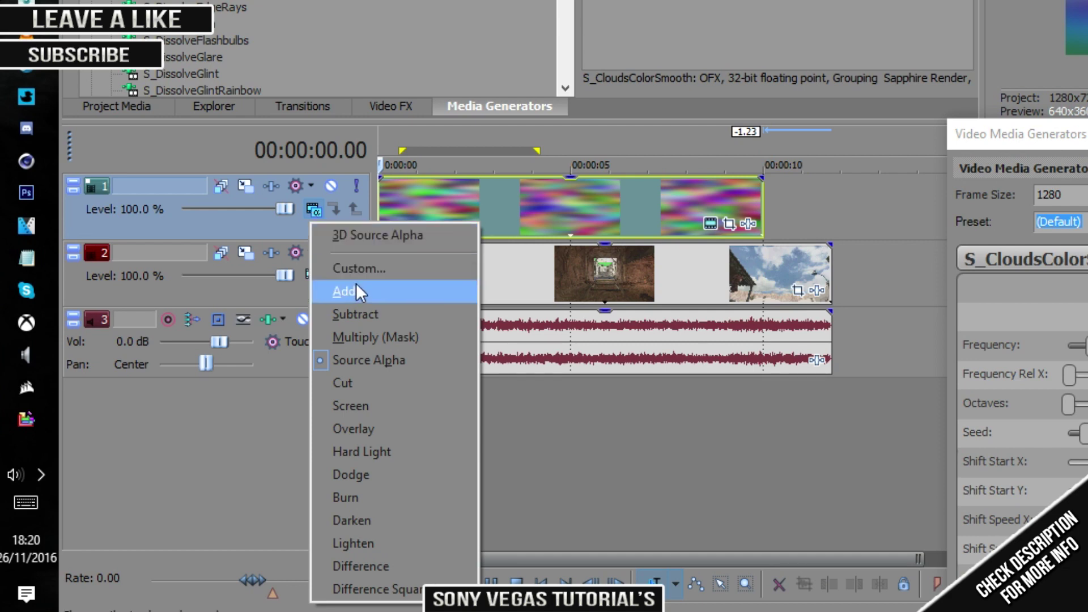
- Set track 1's compositing mode to Difference
left_click(361, 558)
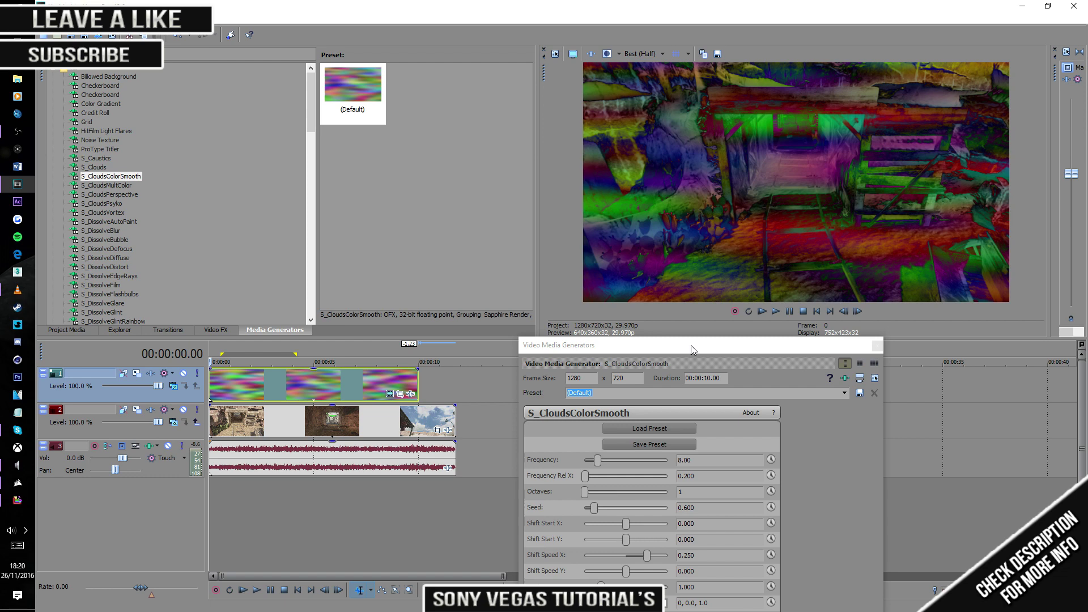
left_click_drag(779, 313, 510, 4)
left_click_drag(452, 67, 367, 61)
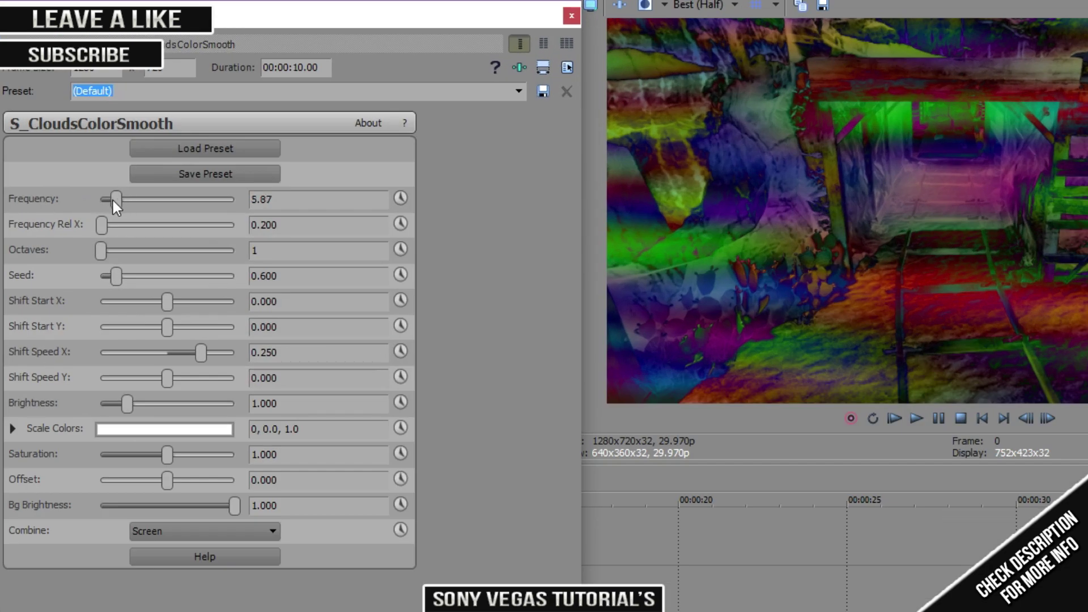
- Lower the clouds Frequency to 2.14 and mark the first few seconds for looped playback
left_click_drag(114, 200, 107, 202)
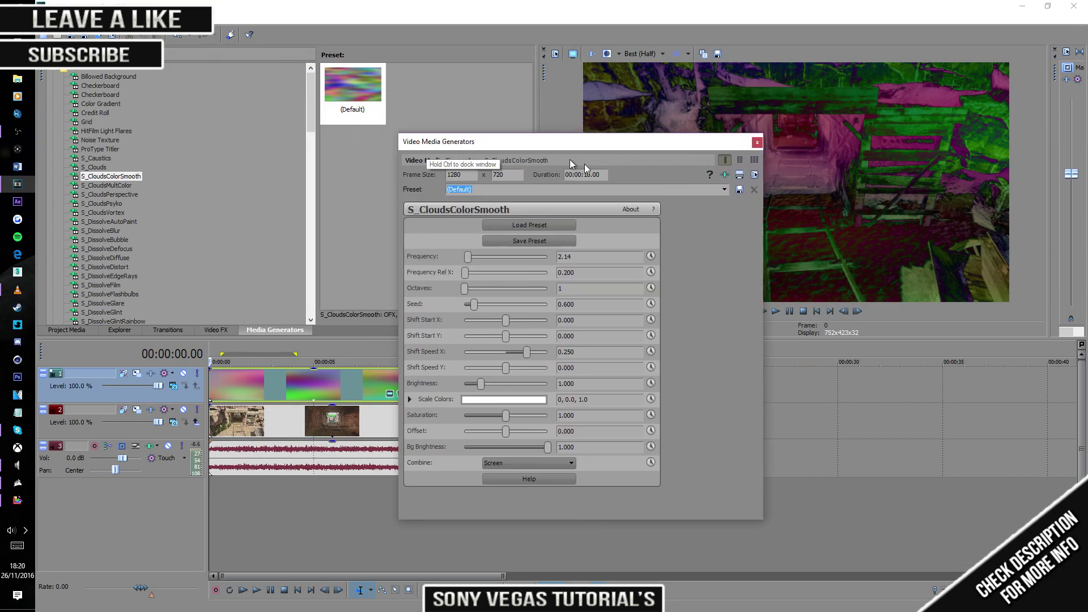
left_click_drag(571, 165, 735, 195)
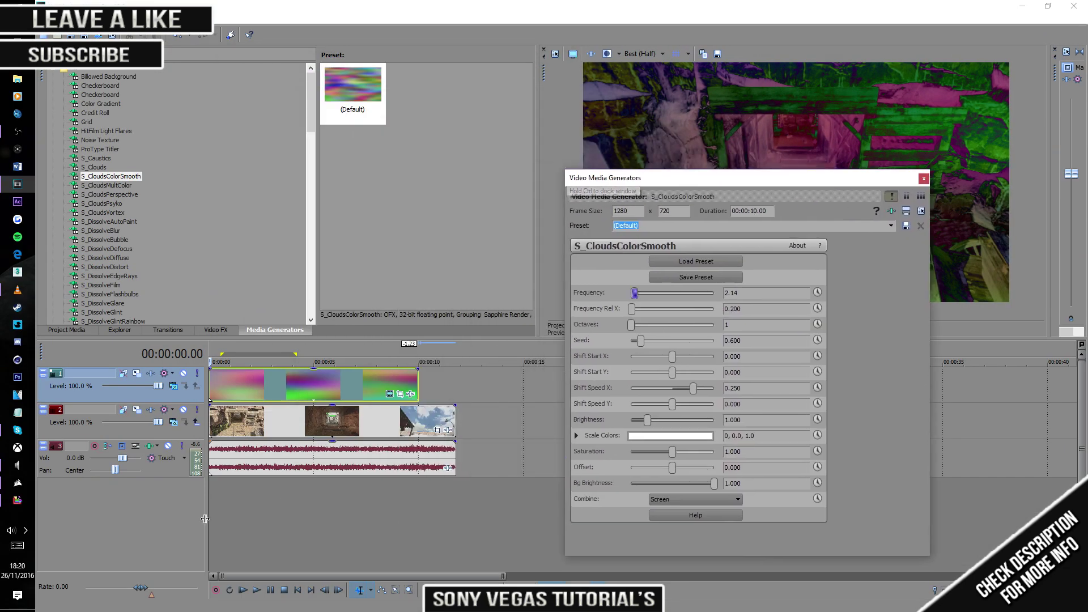
left_click(238, 448)
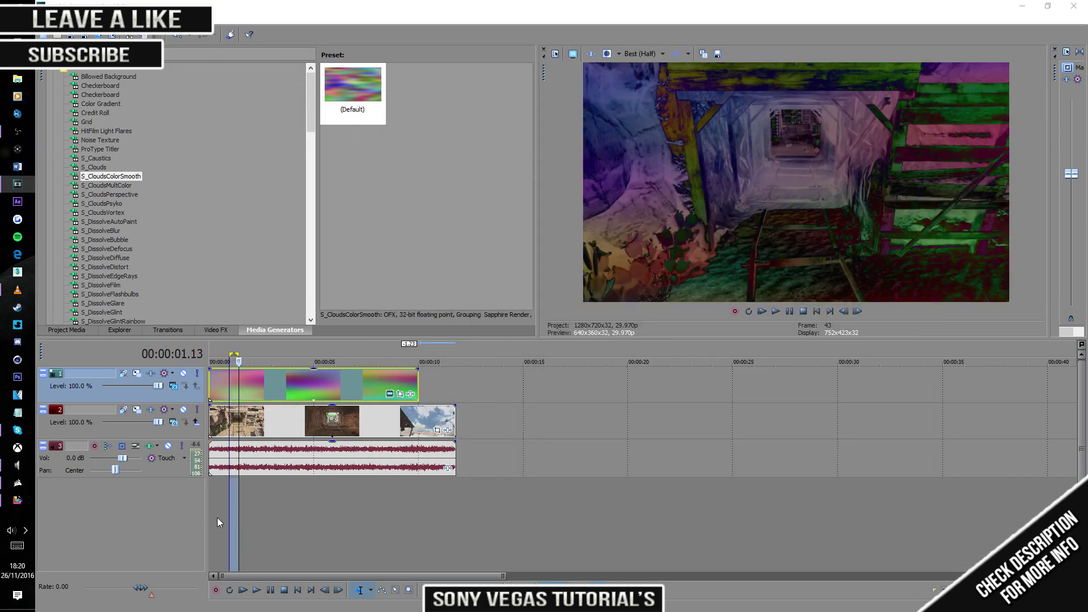
left_click_drag(219, 518, 287, 482)
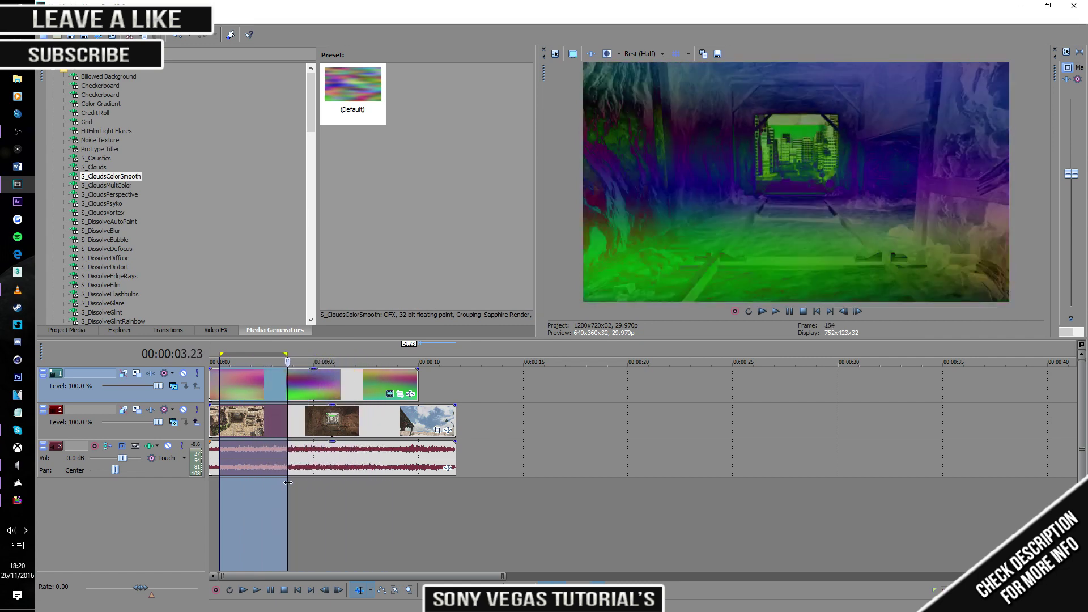
- Reopen the clouds generator settings and set Shift Speed X to -0.500
left_click(290, 482)
left_click(390, 393)
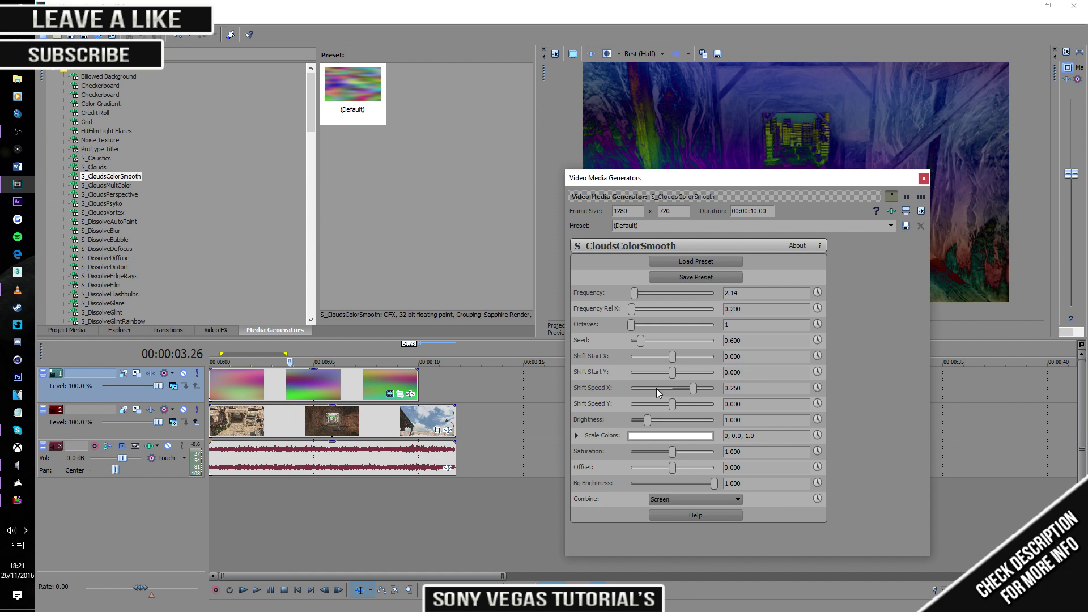
left_click_drag(649, 176, 393, 110)
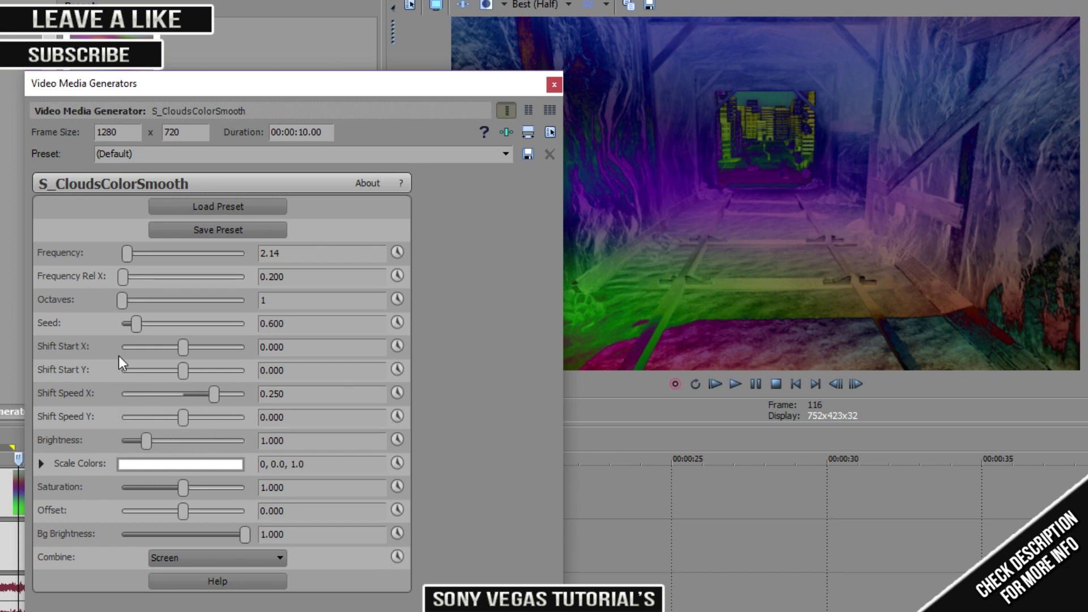
left_click_drag(214, 394, 245, 394)
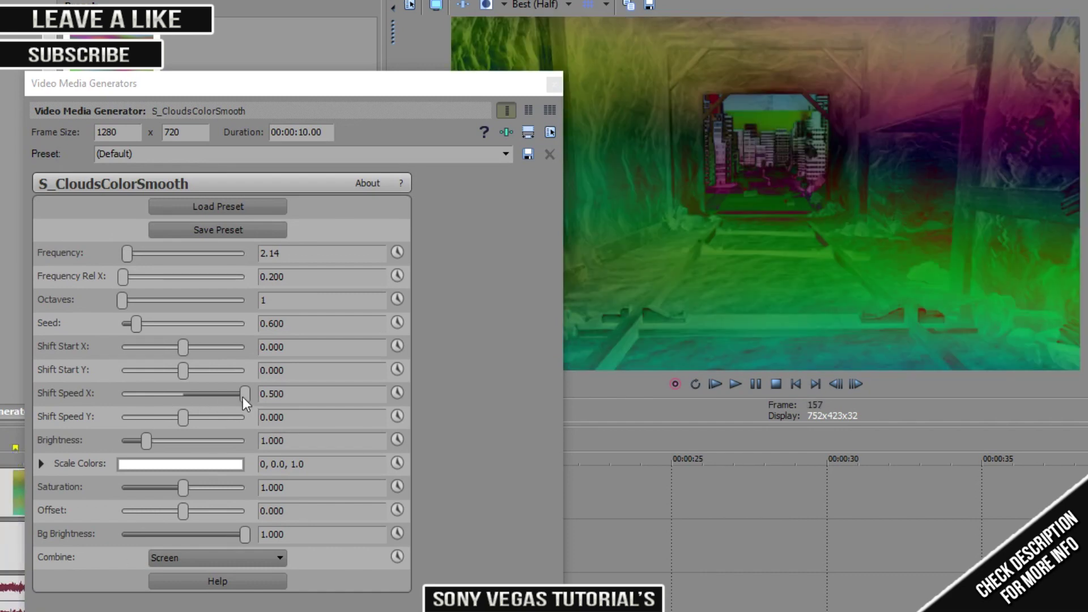
left_click_drag(243, 393, 123, 394)
left_click(8, 570)
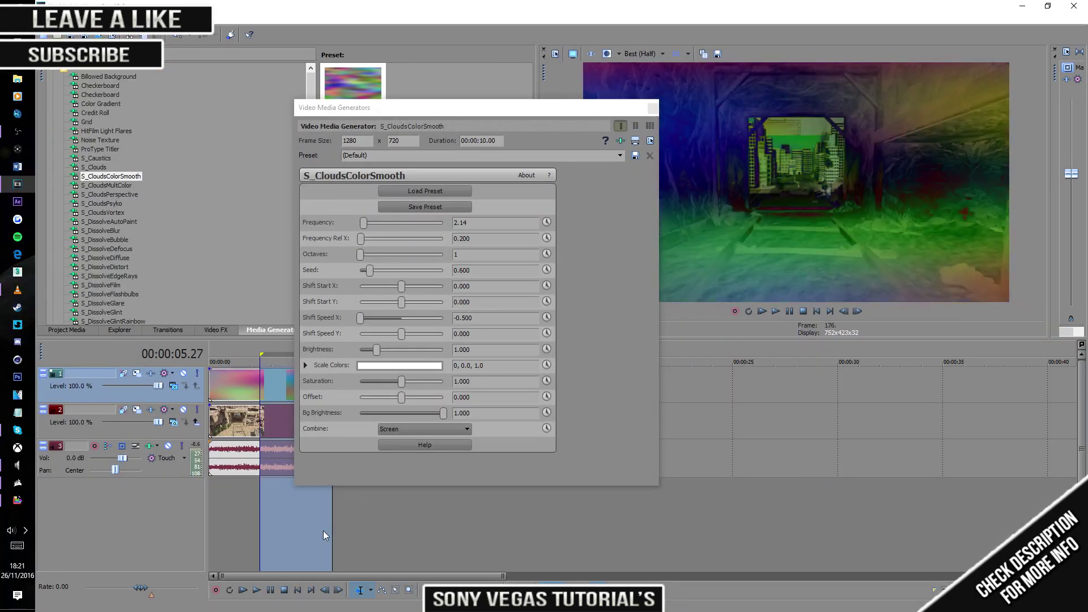
left_click(322, 531)
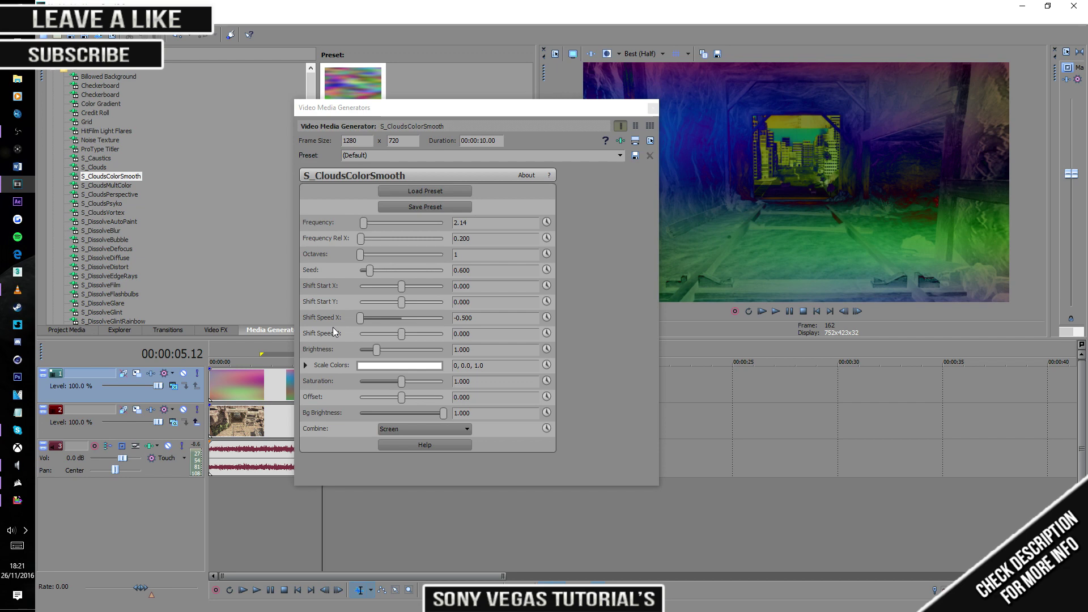
- Set Shift Start Y to 0.265 with Shift Start X at -0.020, then close the generator settings
mouse_move(401, 302)
left_mouse_down()
mouse_move(417, 304)
mouse_move(395, 287)
left_mouse_up()
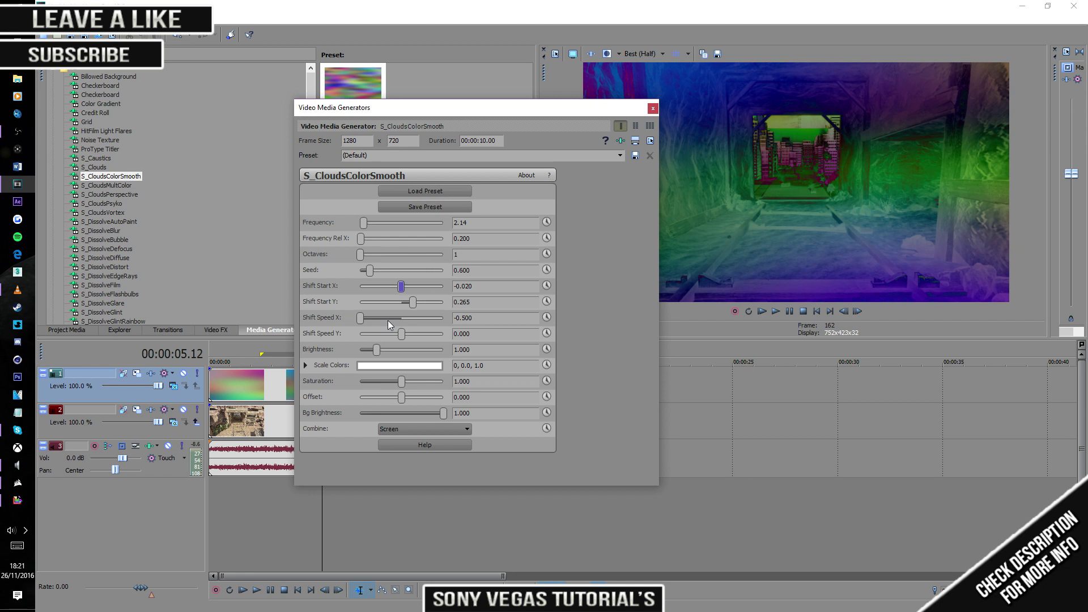
left_click(653, 108)
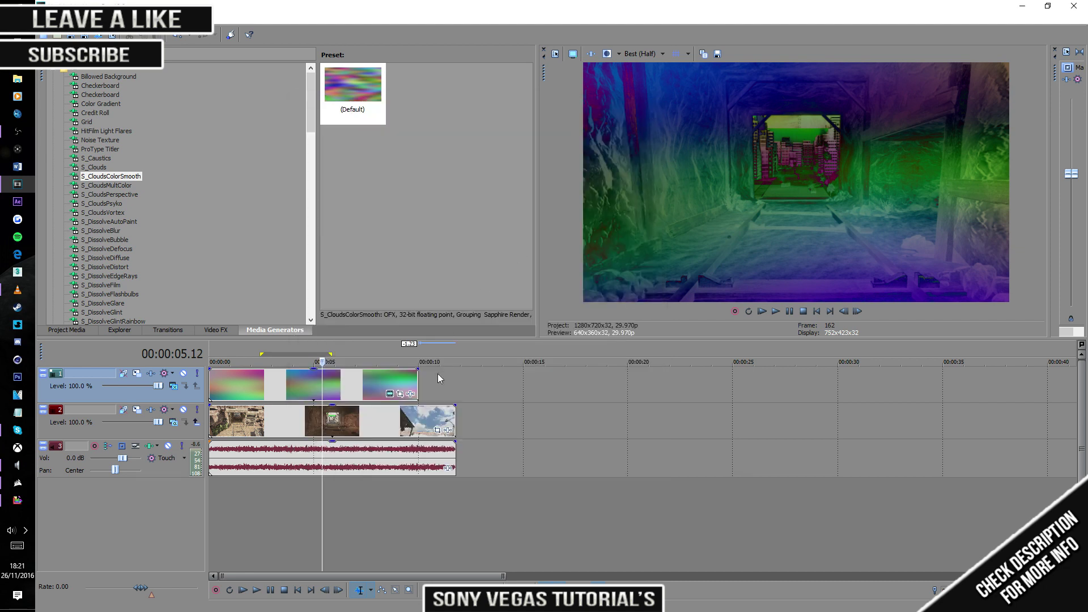